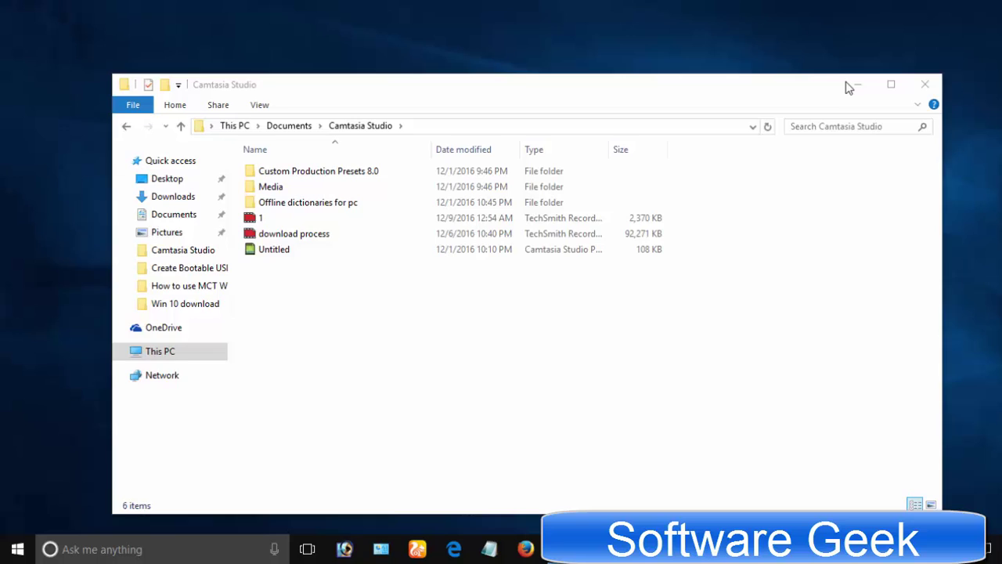
# Step: Minimize the File Explorer window to uncover the Windows 10 ISO page
pyautogui.click(849, 84)
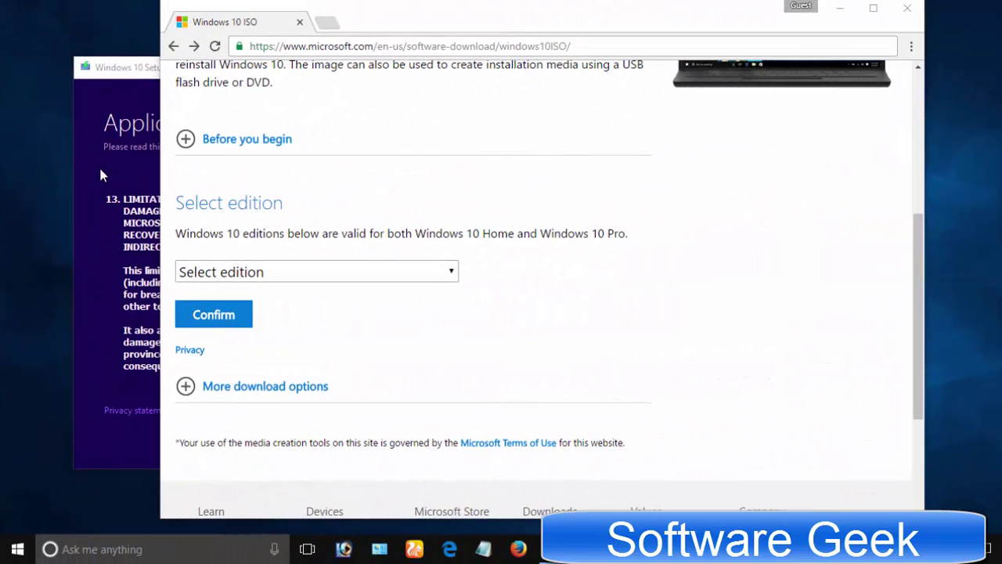
# Step: Switch between the Windows 10 Setup license terms and the Windows 10 ISO page
pyautogui.moveTo(123, 199); pyautogui.dragTo(223, 235)
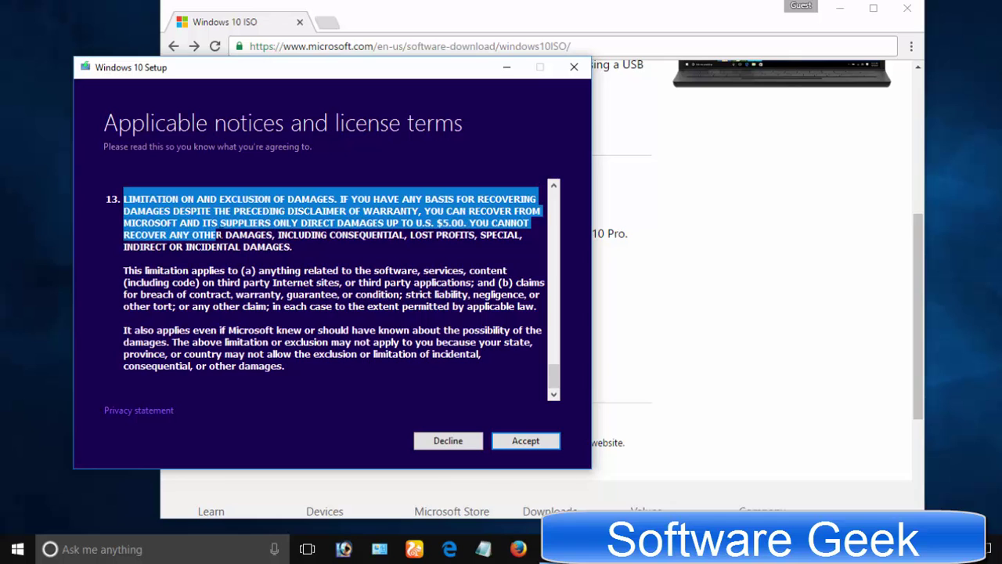
pyautogui.click(841, 233)
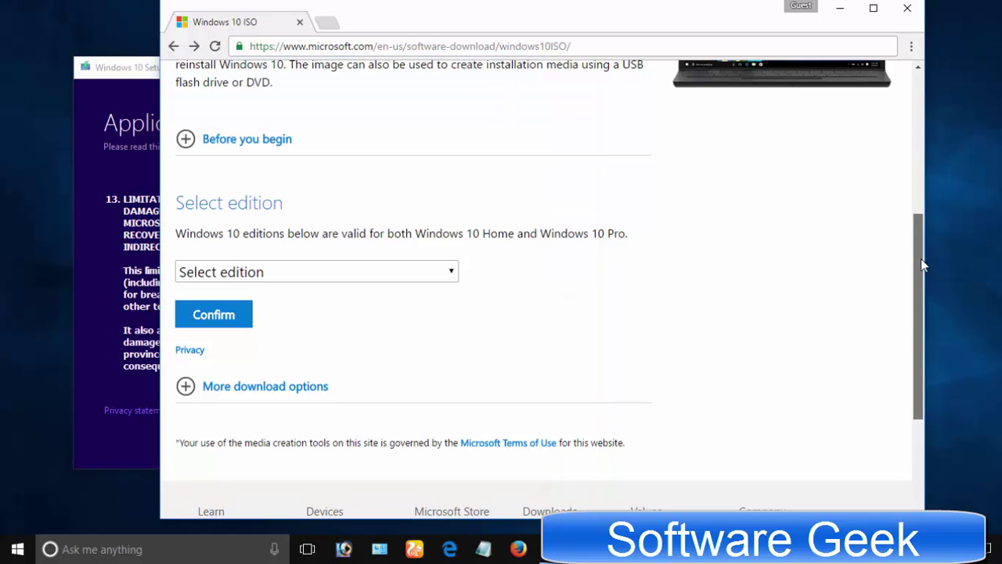
pyautogui.moveTo(920, 259); pyautogui.dragTo(920, 243)
pyautogui.click(124, 219)
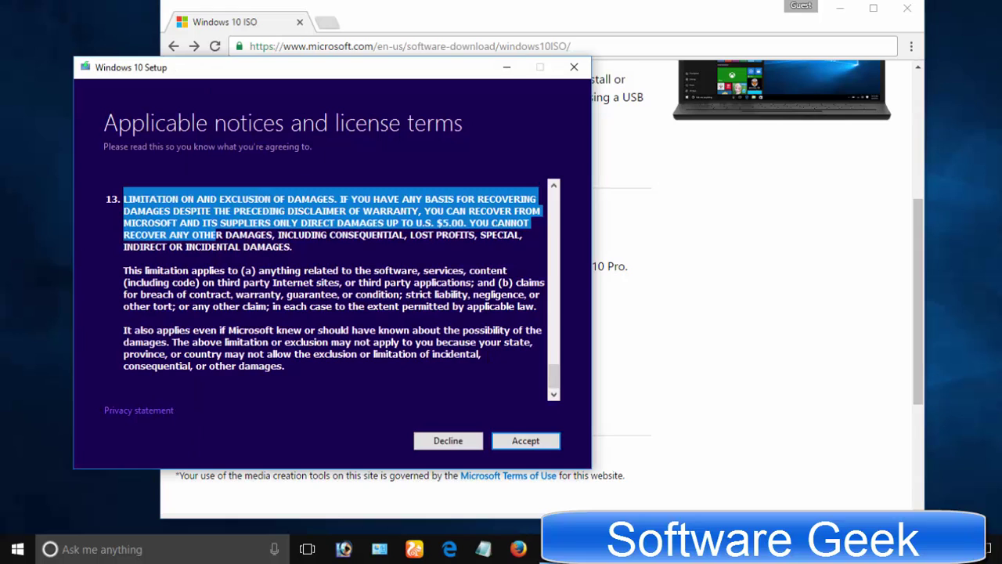
pyautogui.click(794, 304)
# Step: Look over the Windows 10 edition list without choosing, then return to the license terms
pyautogui.click(385, 308)
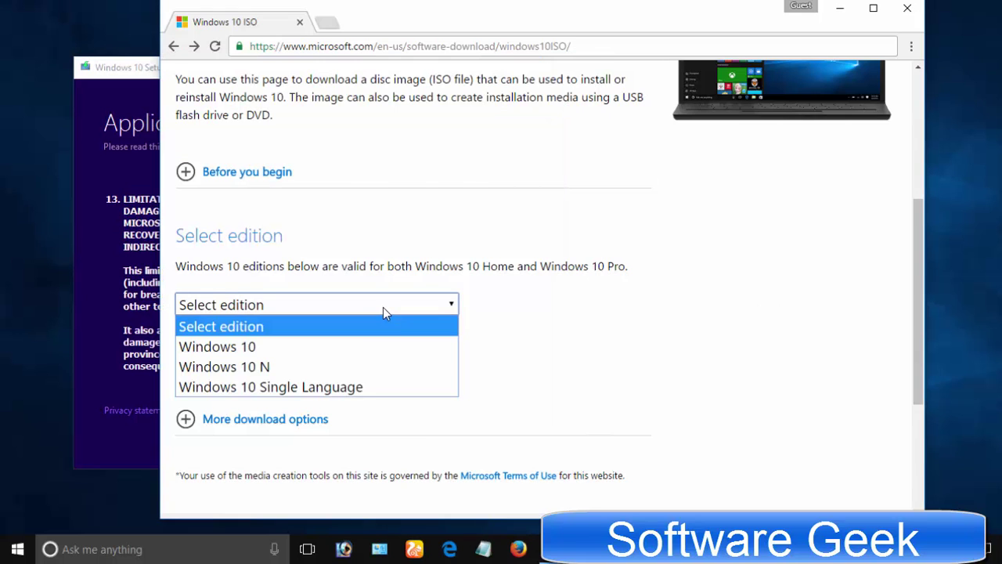
pyautogui.click(615, 259)
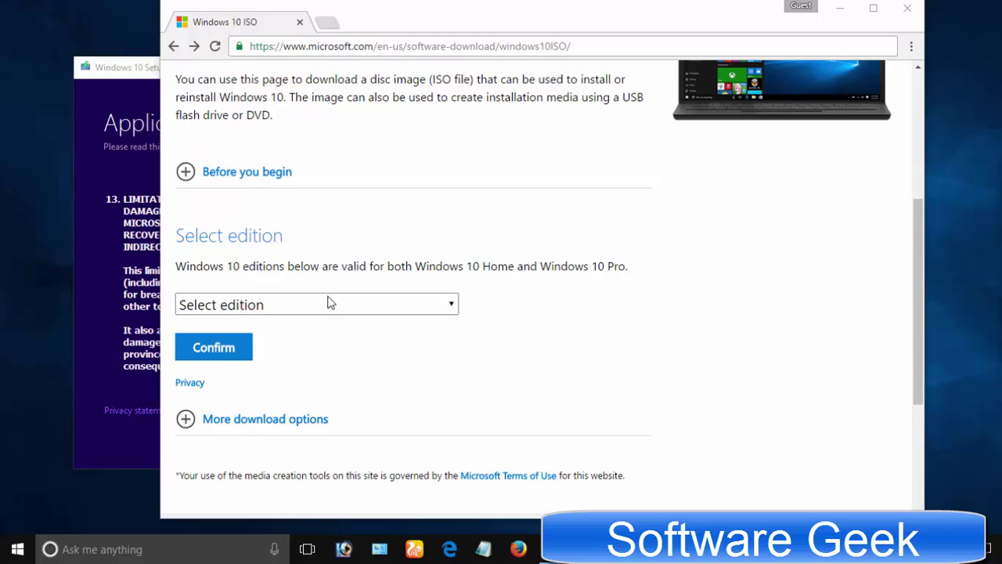
pyautogui.click(110, 323)
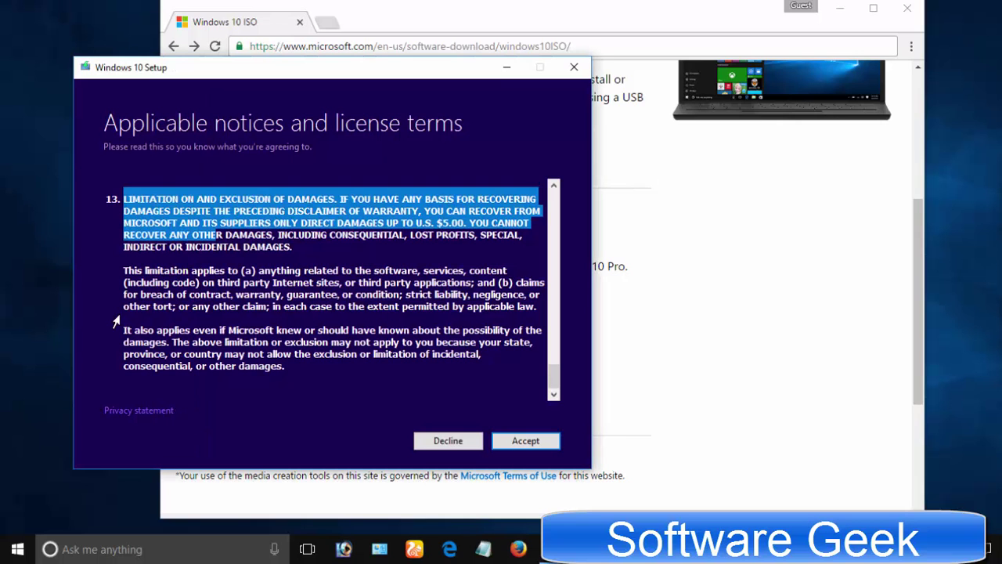
pyautogui.click(501, 306)
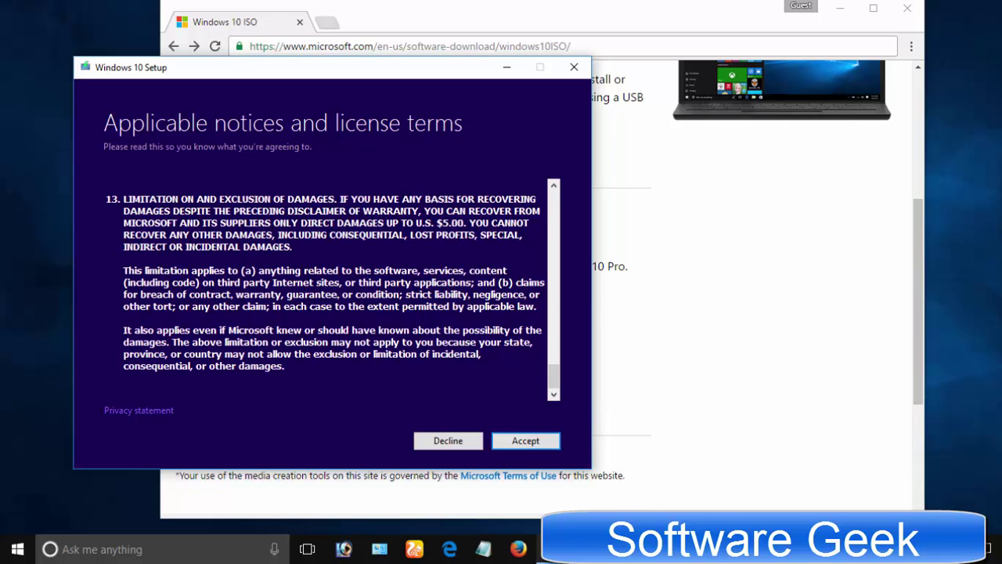
# Step: Browse This PC with Local Disk (C:) selected, then minimize File Explorer
pyautogui.moveTo(552, 549)
pyautogui.click(631, 470)
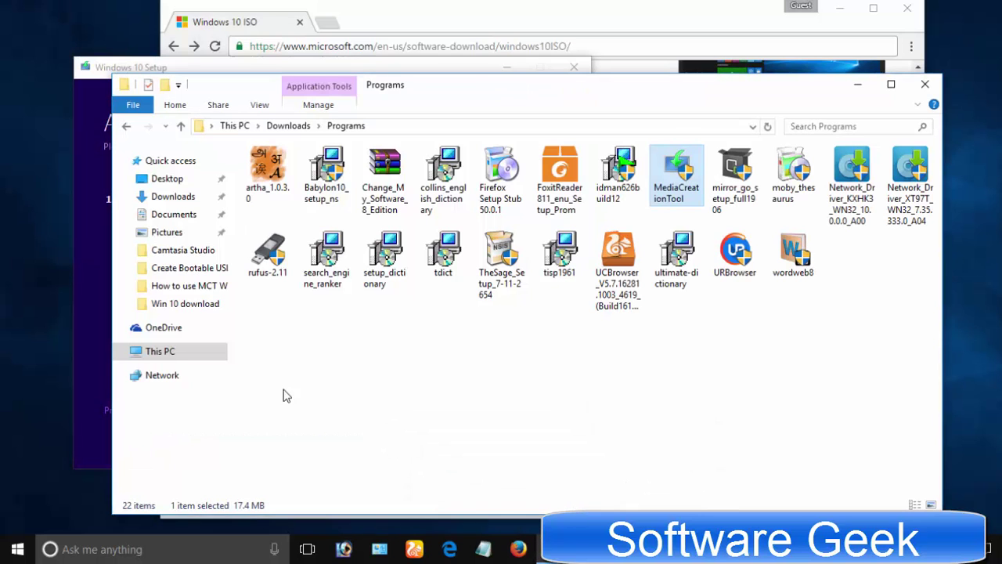
pyautogui.click(186, 352)
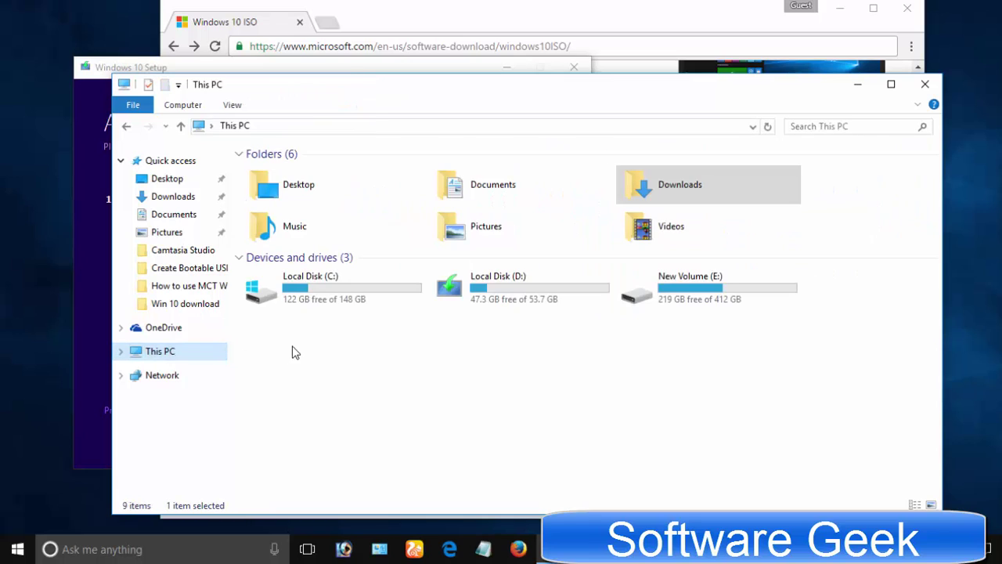
pyautogui.click(311, 313)
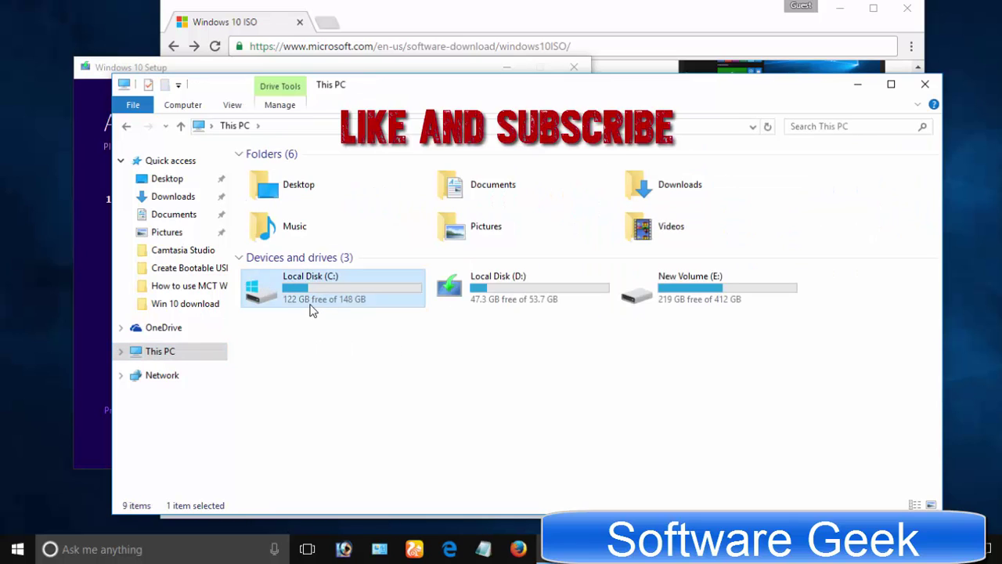
pyautogui.click(871, 92)
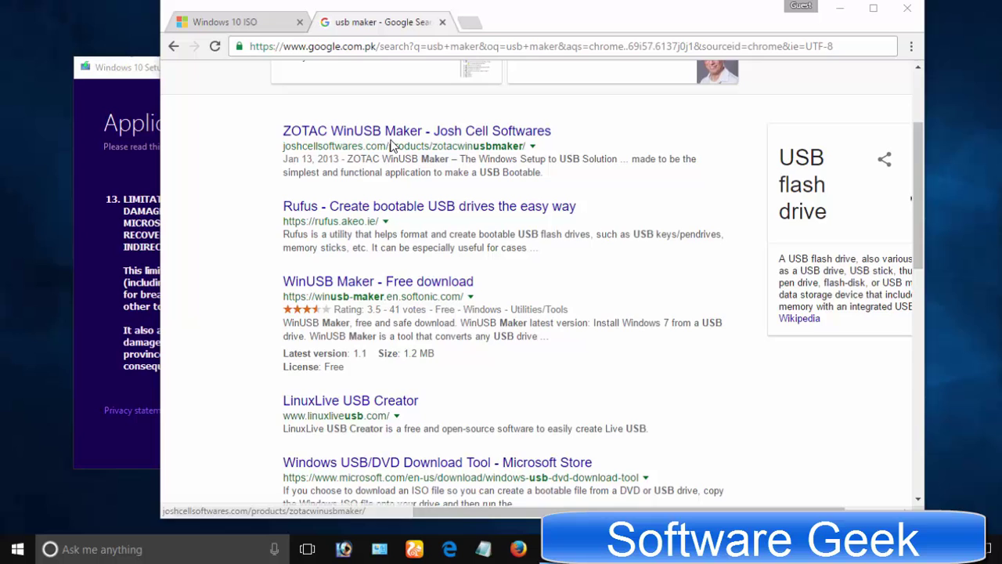
# Step: Skim the 'usb maker' Google results and switch back to the Windows 10 ISO tab
pyautogui.scroll(2, 394, 143)
pyautogui.scroll(-4, 392, 145)
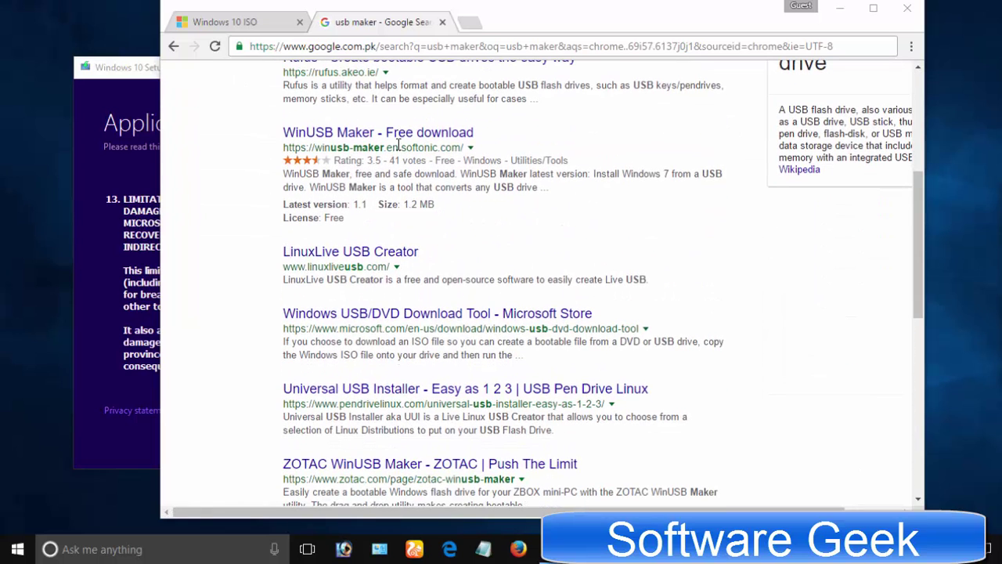
pyautogui.scroll(-2, 389, 149)
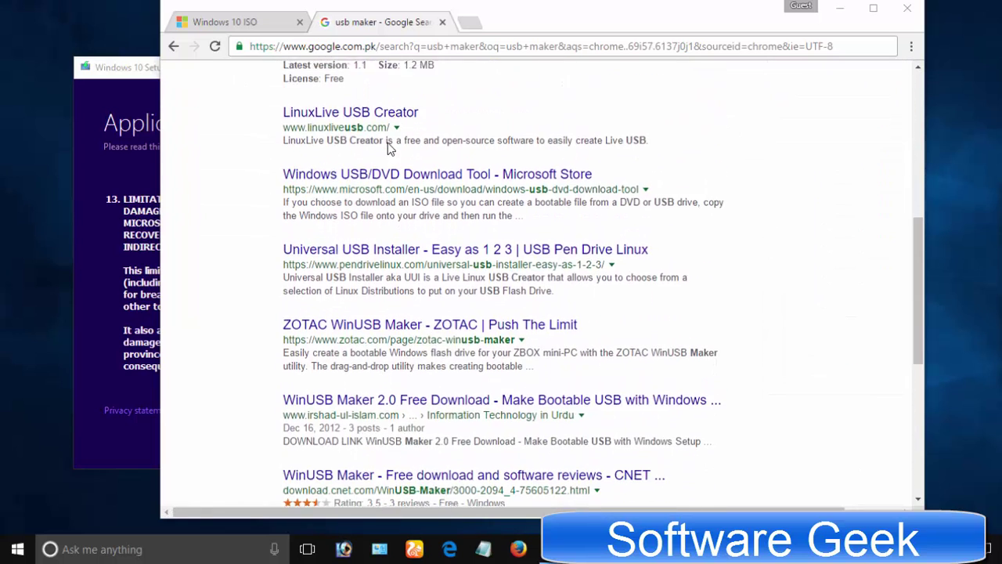
pyautogui.click(230, 22)
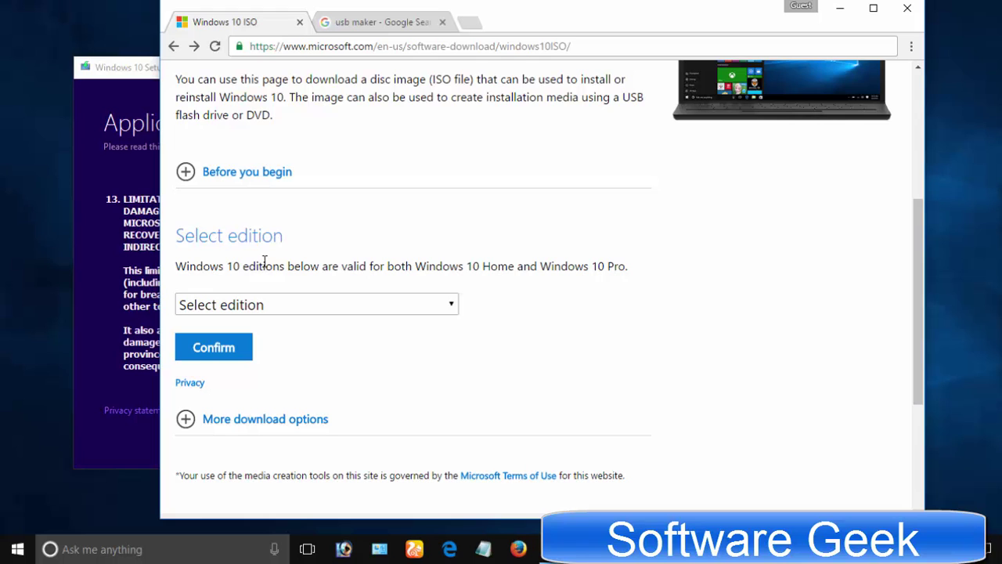
# Step: Quit the Windows 10 Setup tool and confirm the exit
pyautogui.click(129, 149)
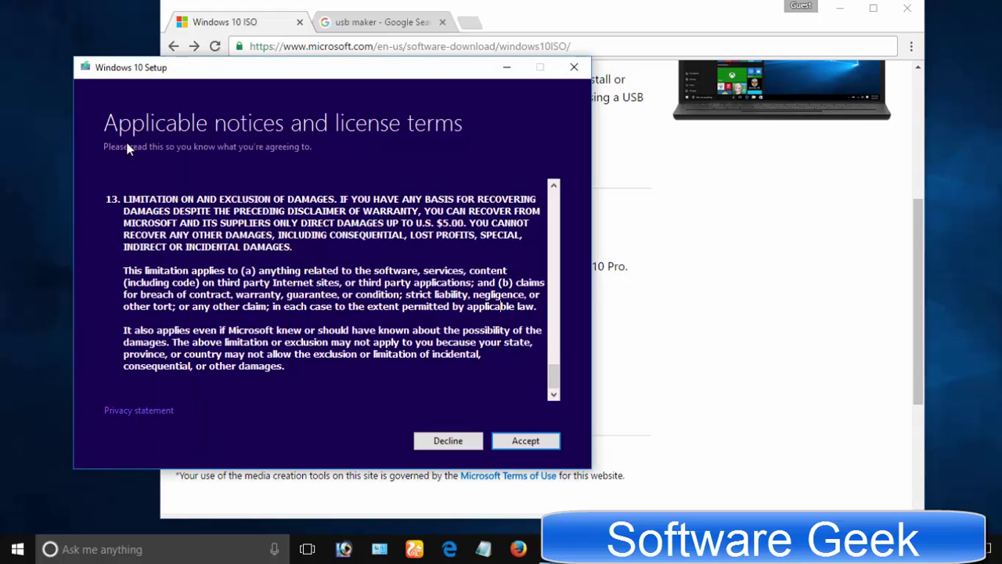
pyautogui.click(573, 71)
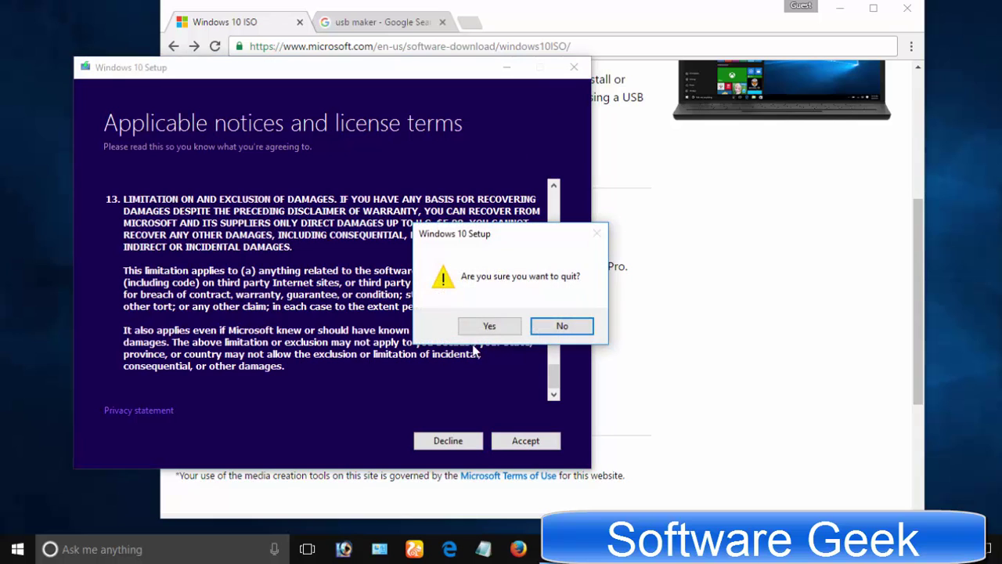
pyautogui.click(487, 325)
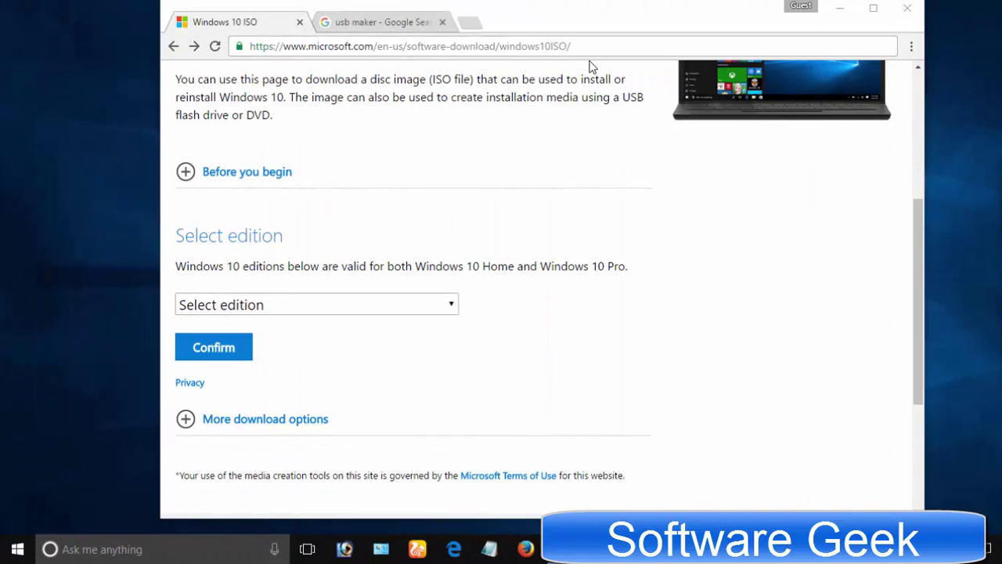
# Step: Close the 'usb maker' tab and pick Windows 10 under Select edition
pyautogui.moveTo(577, 45); pyautogui.dragTo(224, 76)
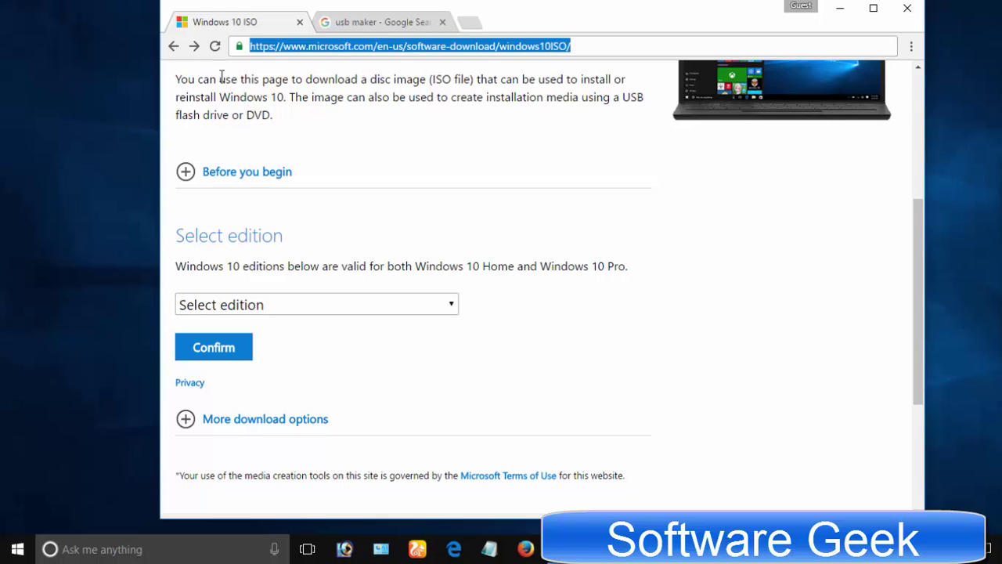
pyautogui.click(442, 22)
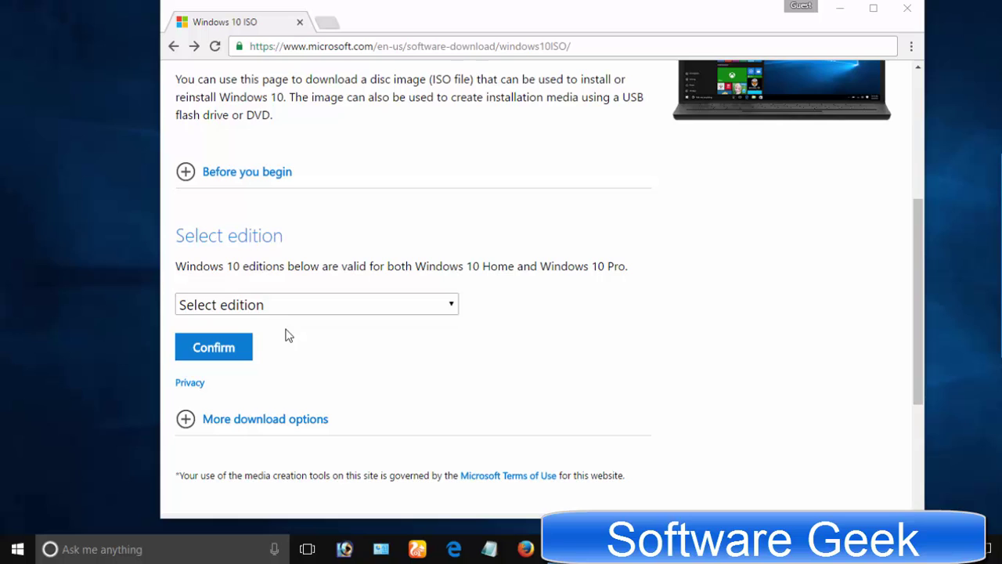
pyautogui.click(286, 305)
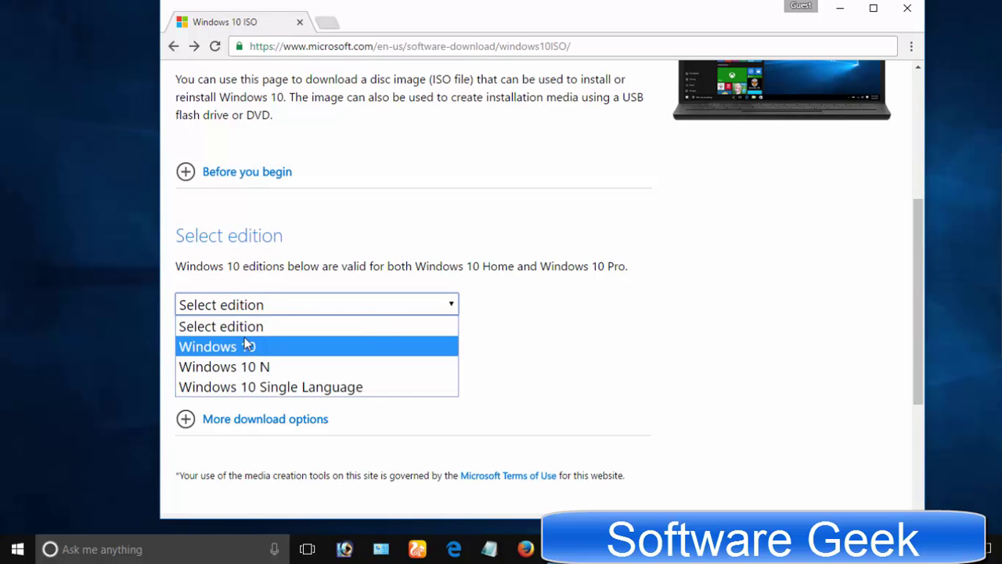
pyautogui.click(246, 346)
# Step: Recheck the edition dropdown, widen the browser window, and confirm the Windows 10 edition
pyautogui.click(252, 311)
pyautogui.click(287, 353)
pyautogui.click(234, 345)
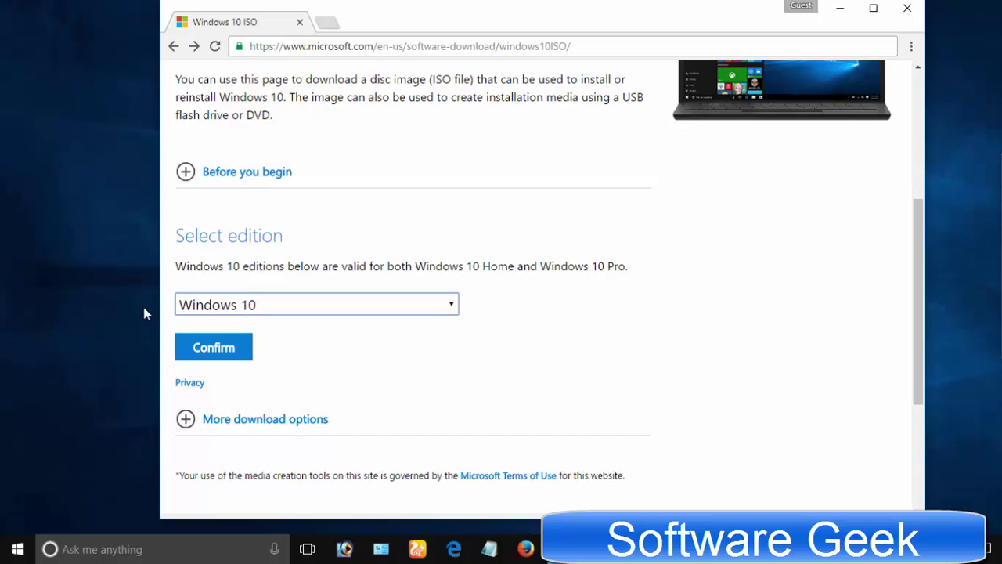
pyautogui.click(262, 308)
pyautogui.click(264, 308)
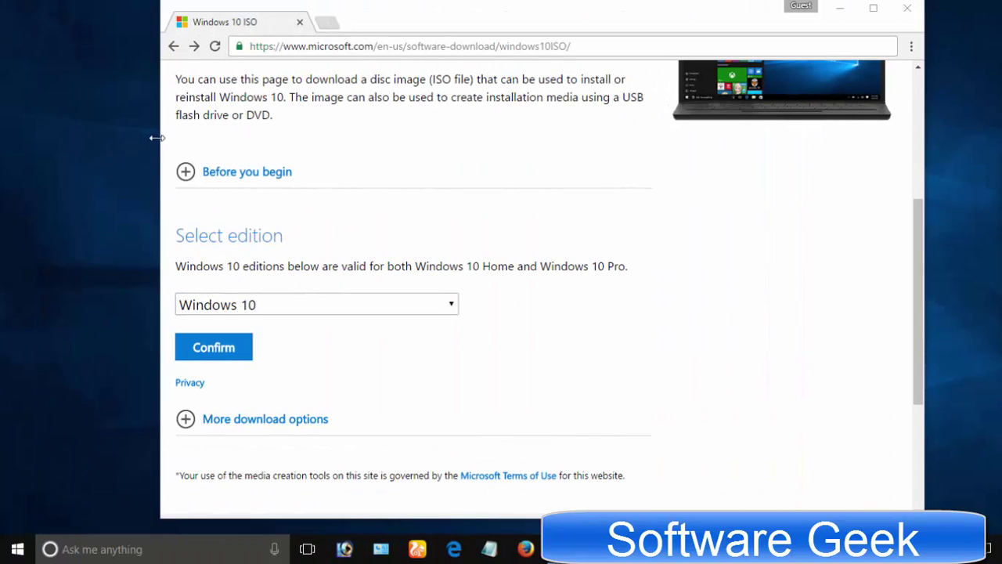
pyautogui.moveTo(149, 133); pyautogui.dragTo(8, 154)
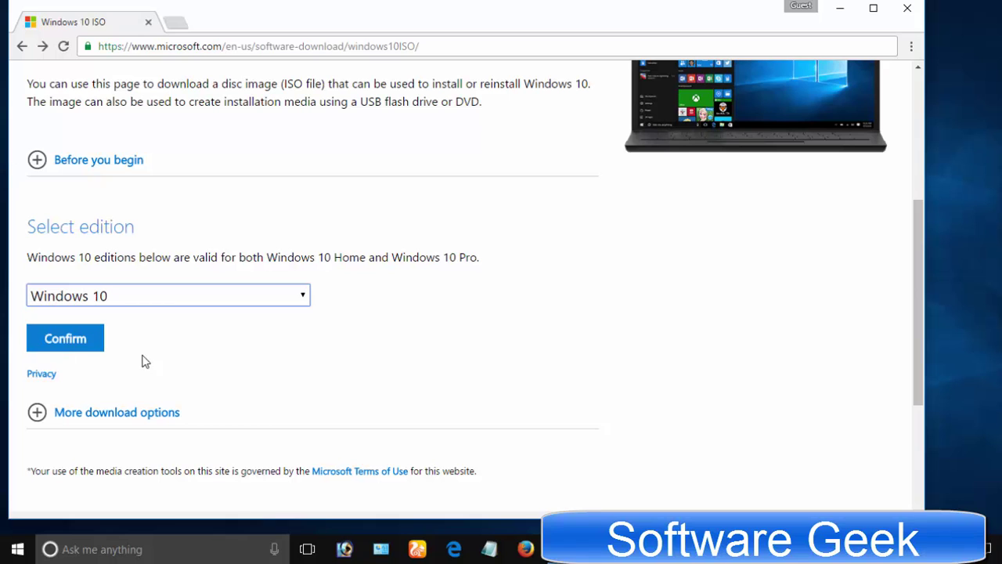
pyautogui.click(89, 338)
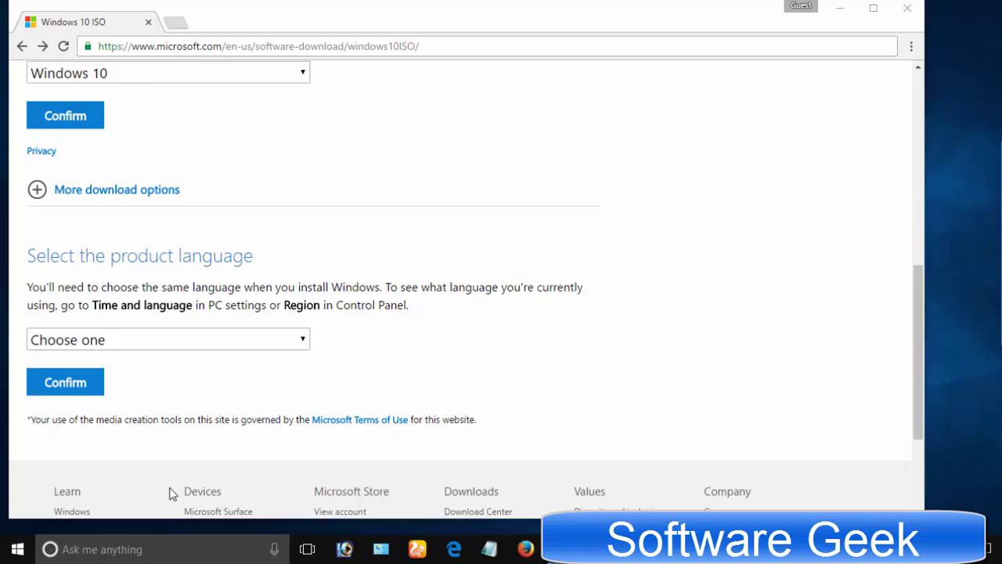
# Step: Choose English as the product language to reveal the 64-bit and 32-bit download links
pyautogui.click(148, 343)
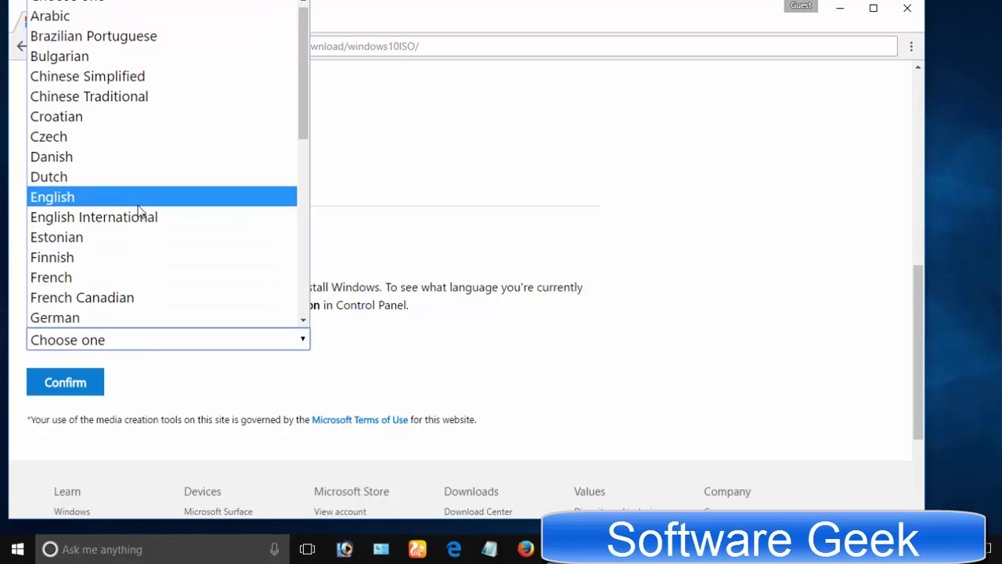
pyautogui.click(87, 197)
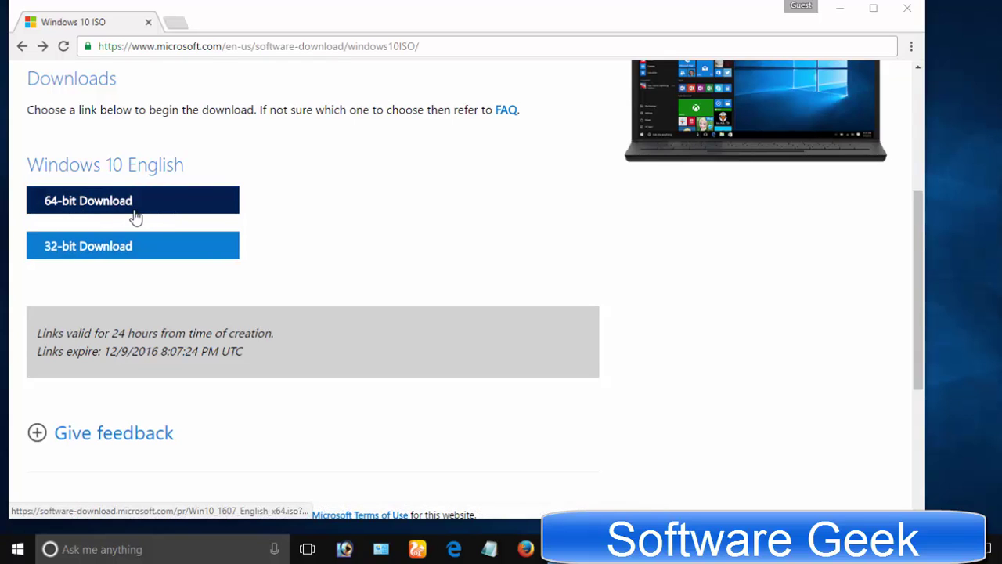
pyautogui.click(136, 218)
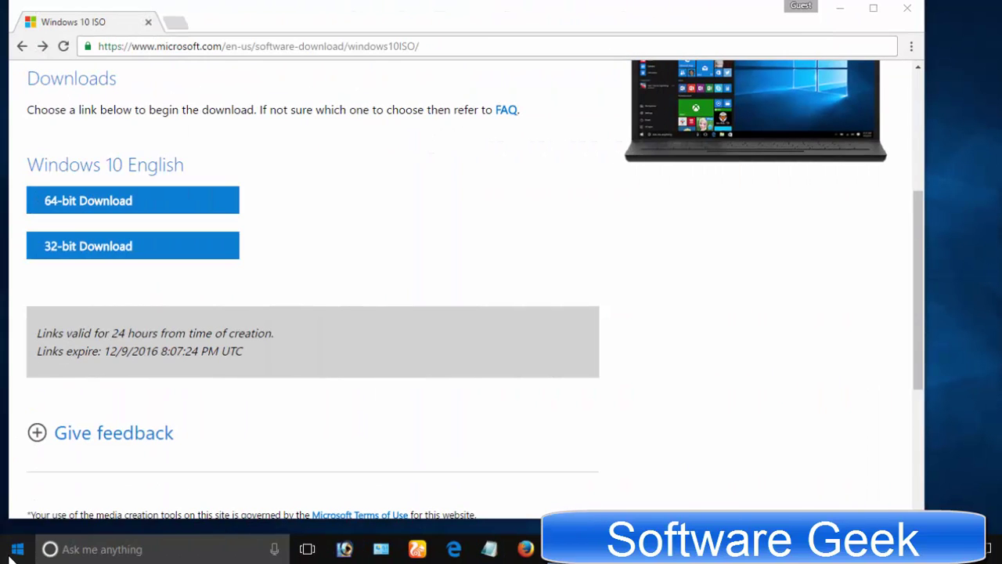
pyautogui.click(17, 549)
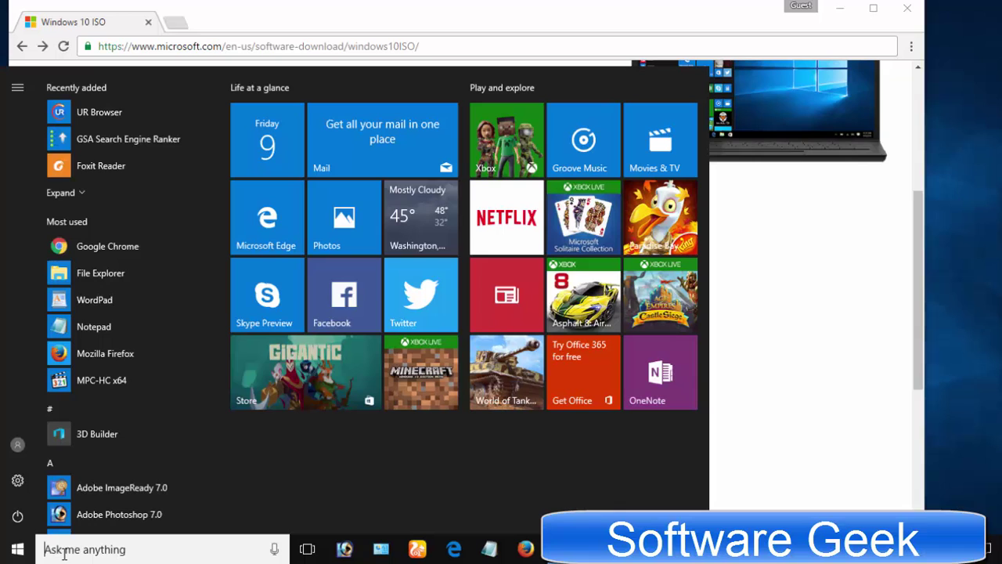
# Step: Verify in System Information that the PC is x64-based, then download the 64-bit English ISO
pyautogui.rightClick(63, 551)
pyautogui.click(61, 535)
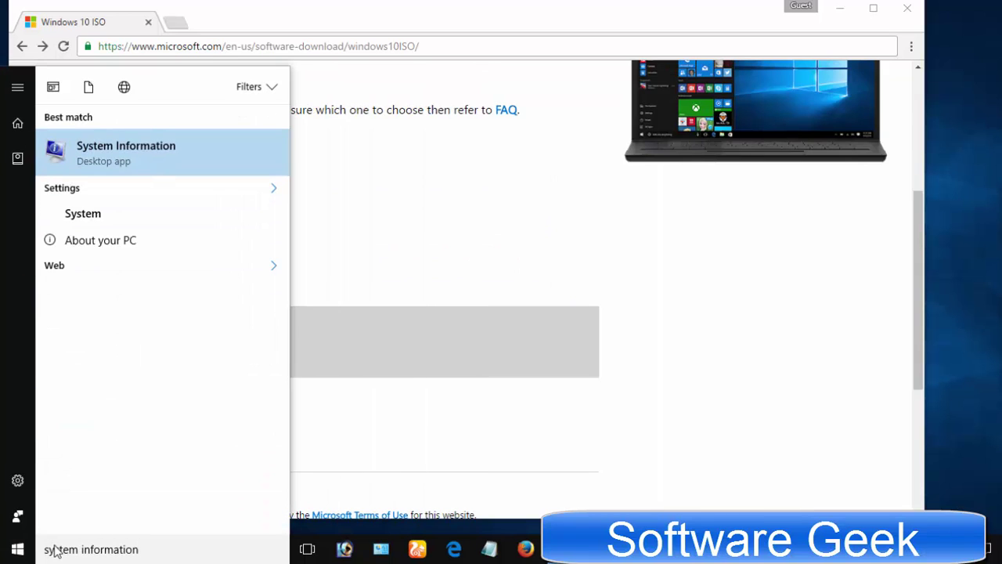
pyautogui.press('Return')
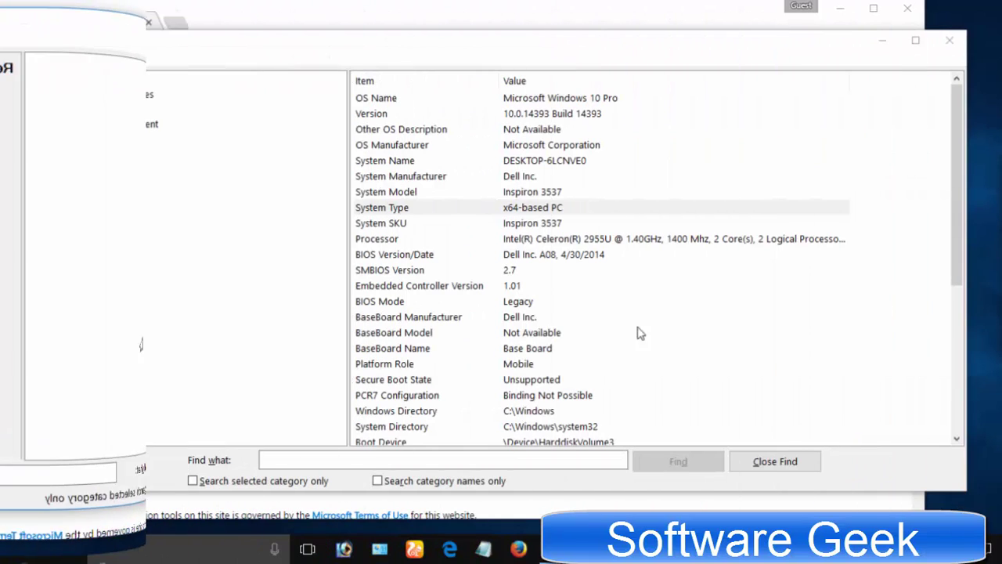
pyautogui.click(520, 207)
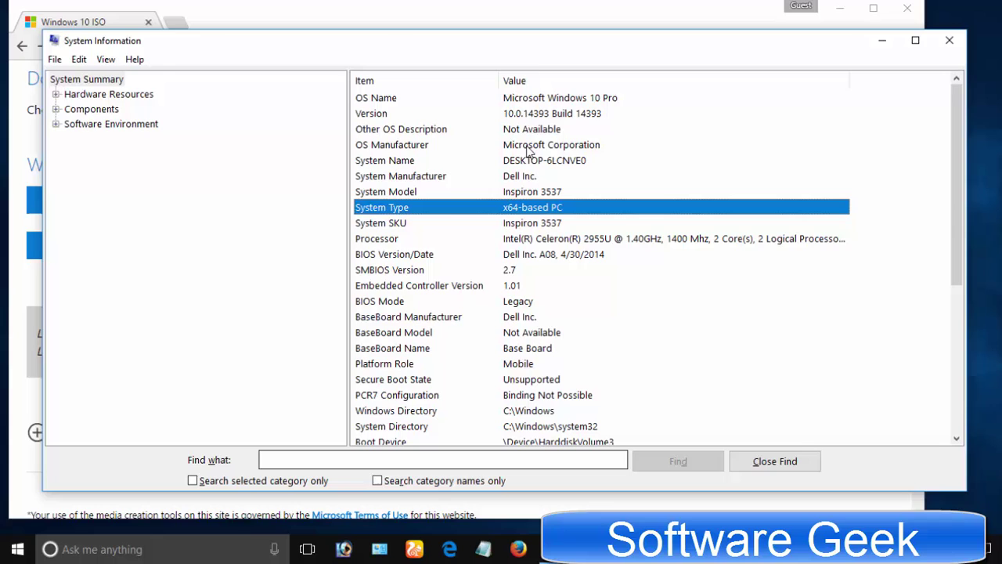
pyautogui.click(519, 549)
pyautogui.click(109, 221)
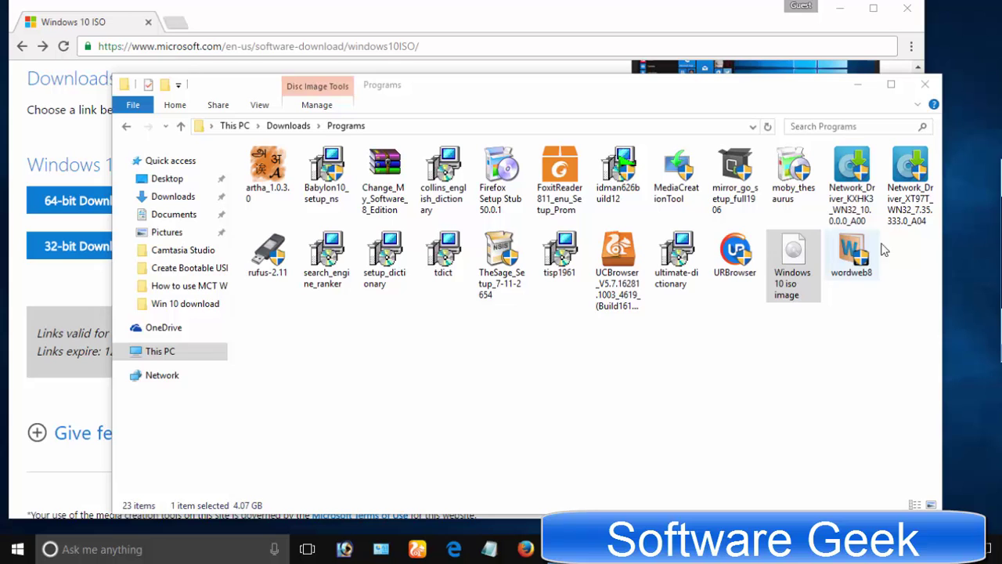
# Step: Close the File Explorer and Chrome windows
pyautogui.click(925, 84)
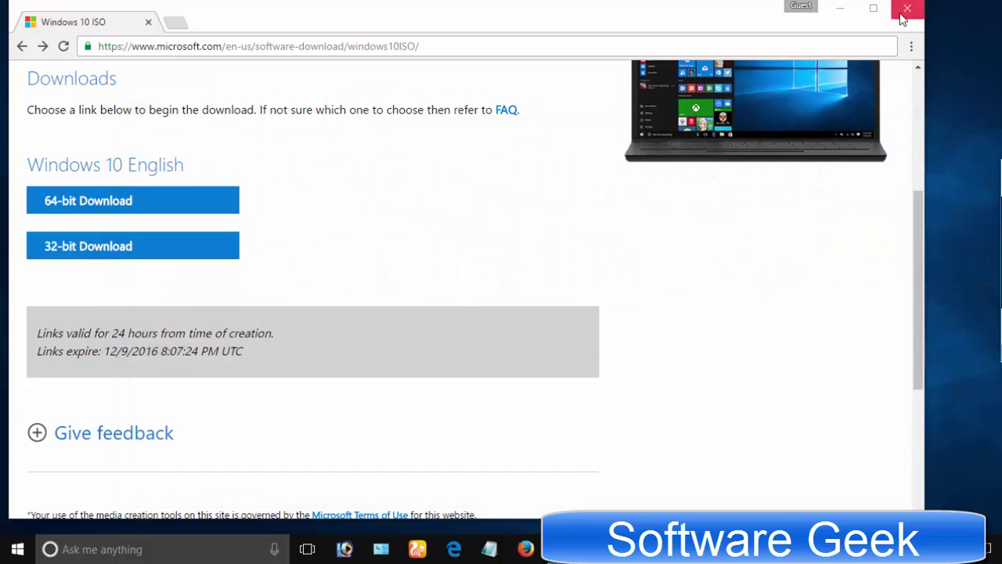
pyautogui.click(906, 7)
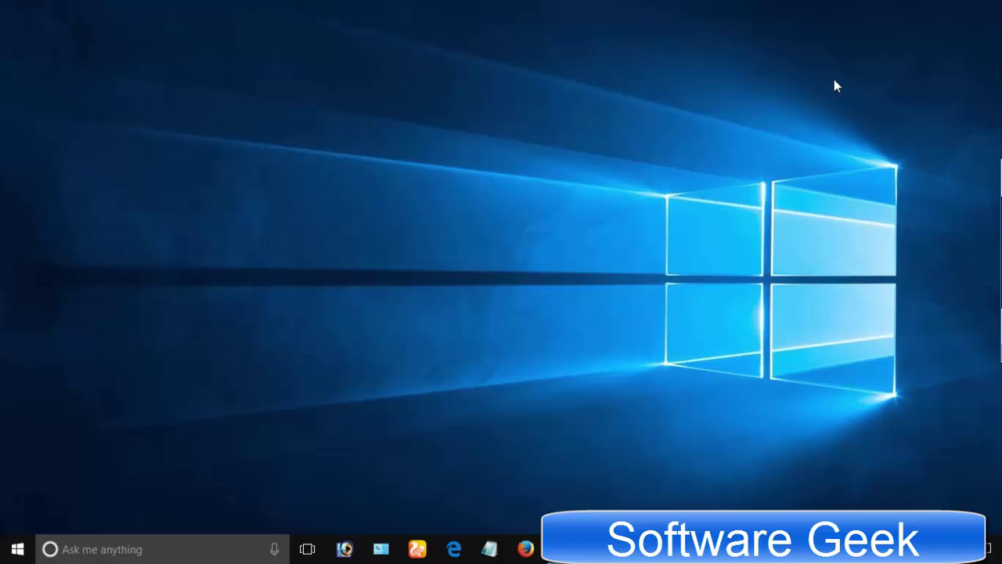